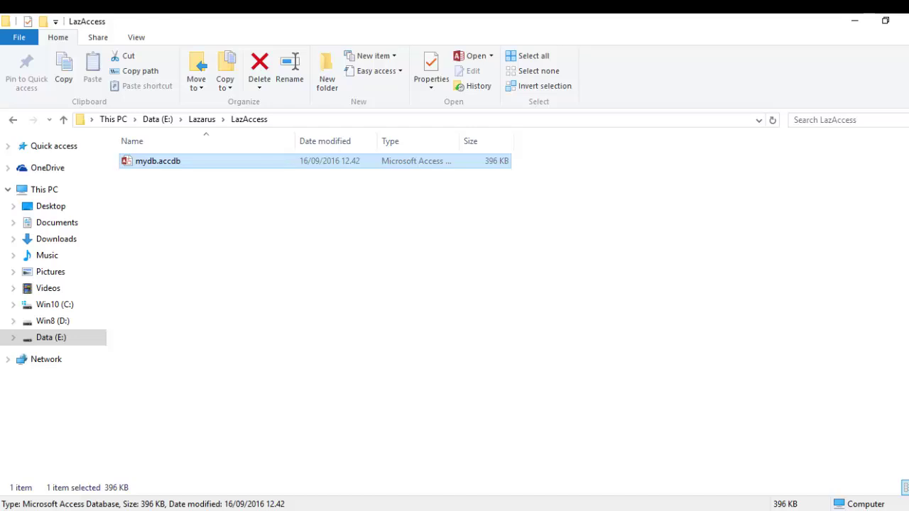
- Open the Administrative Tools folder from Control Panel's System and Security category
key("super")
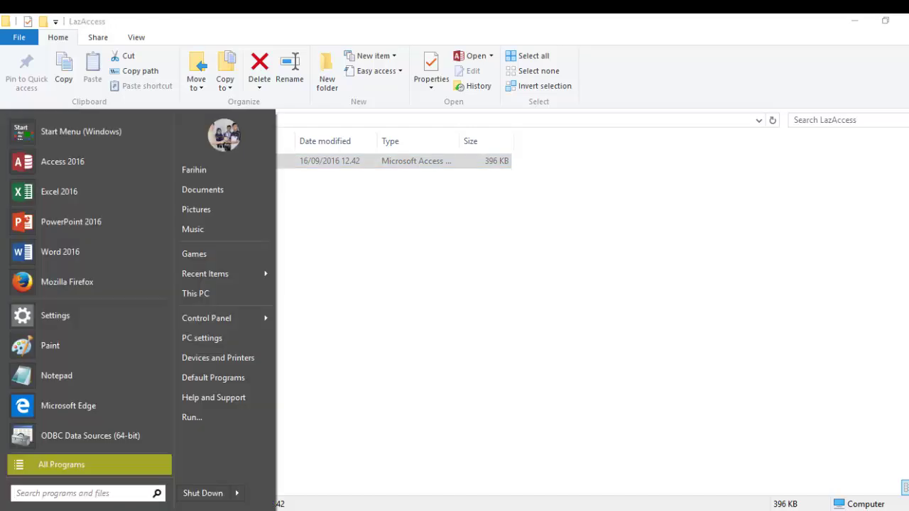
left_click(226, 318)
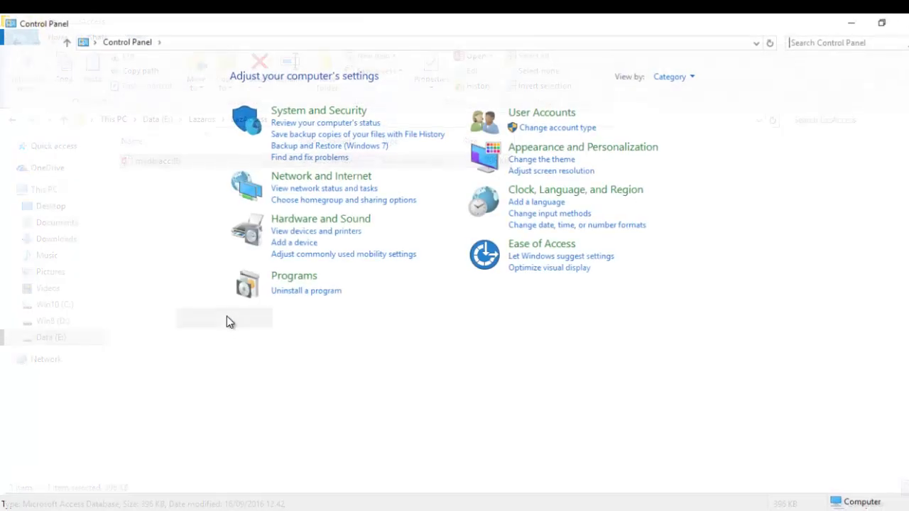
left_click(311, 114)
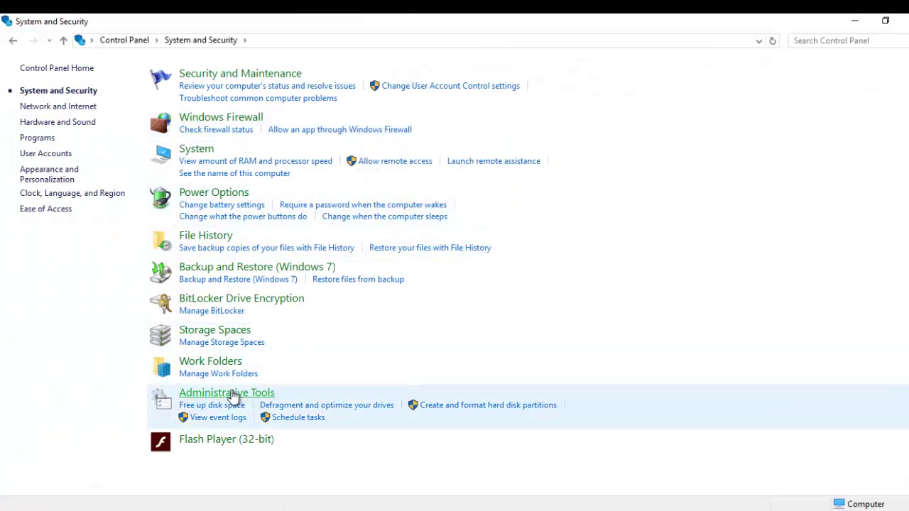
left_click(228, 395)
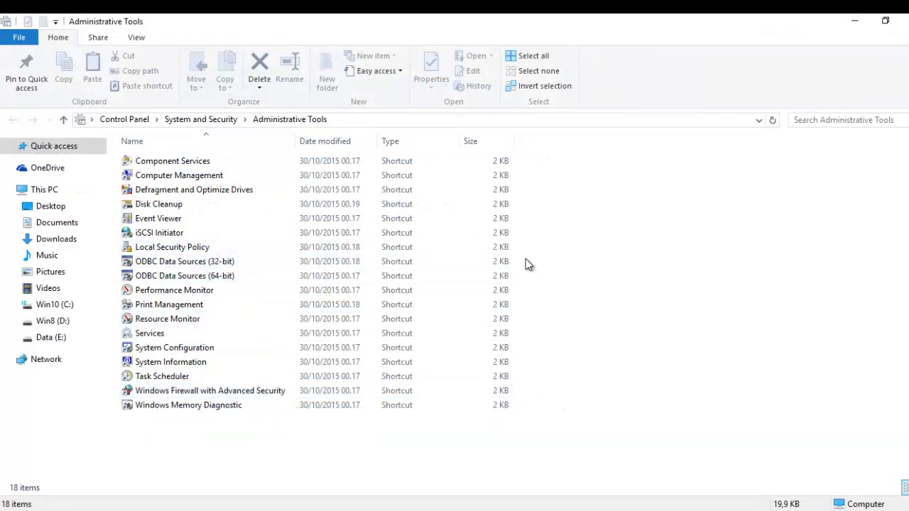
- Run ODBC Data Sources (64-bit) as administrator
left_click_drag(525, 259, 497, 275)
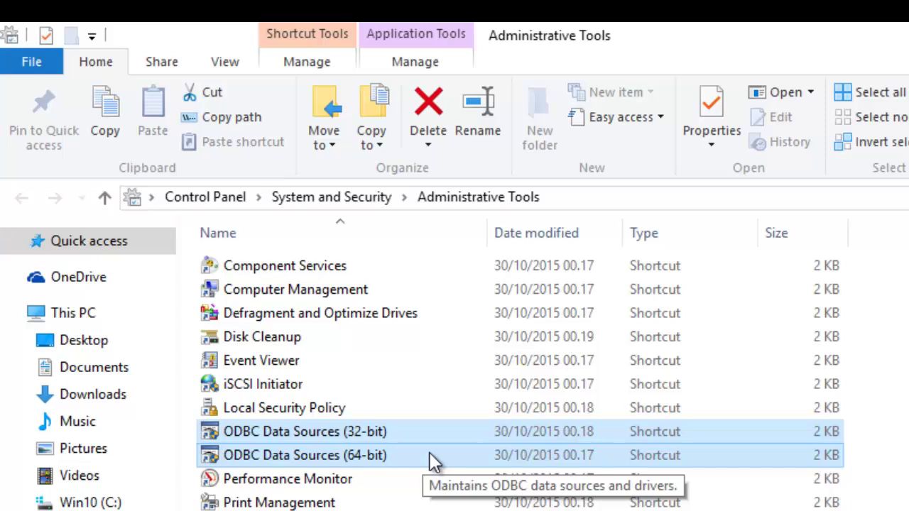
left_click(411, 457)
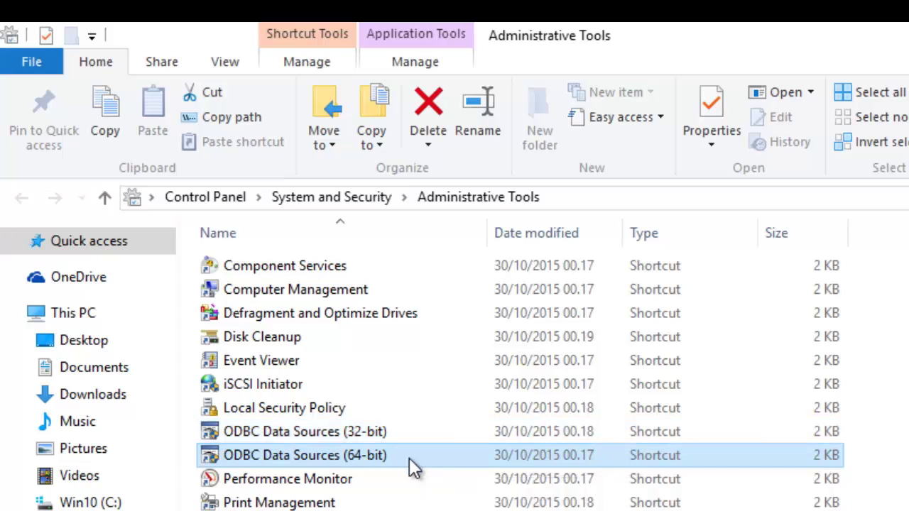
right_click(375, 456)
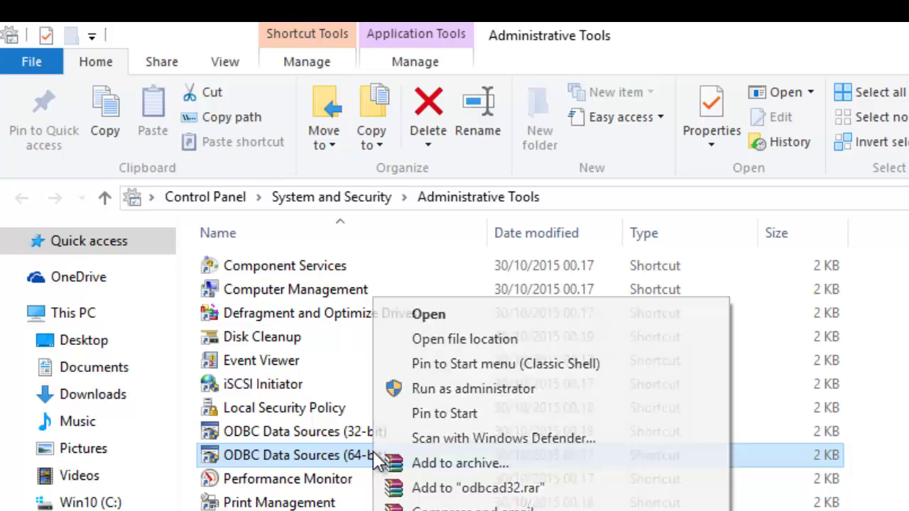
left_click(481, 391)
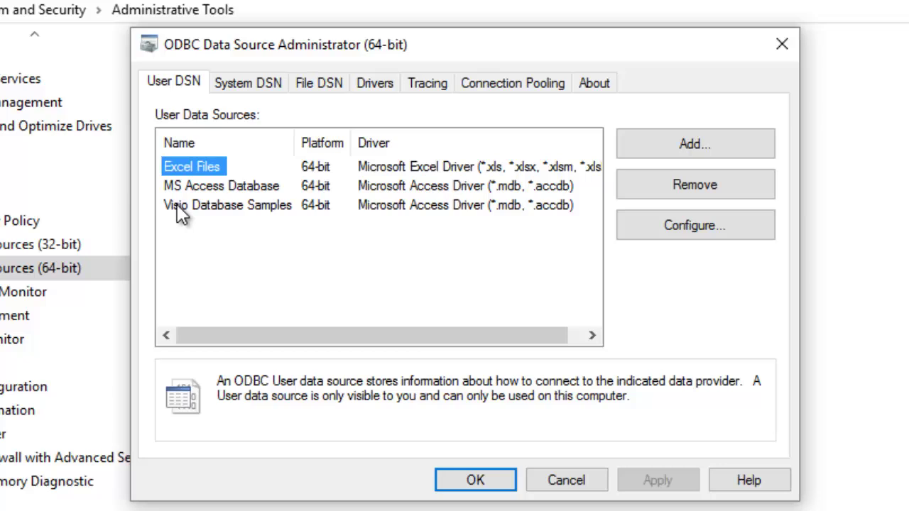
- Remove the mydsname data source from the System DSN list and start adding a new system data source
left_click(247, 87)
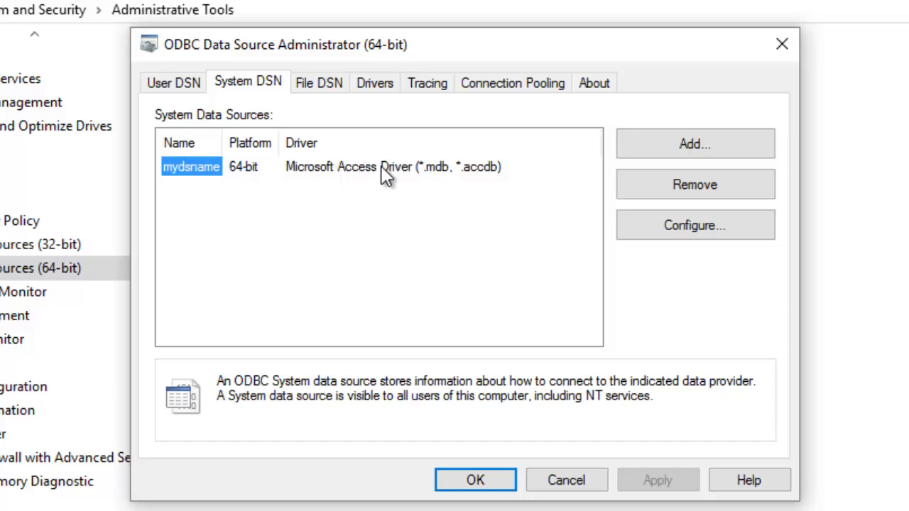
left_click(703, 184)
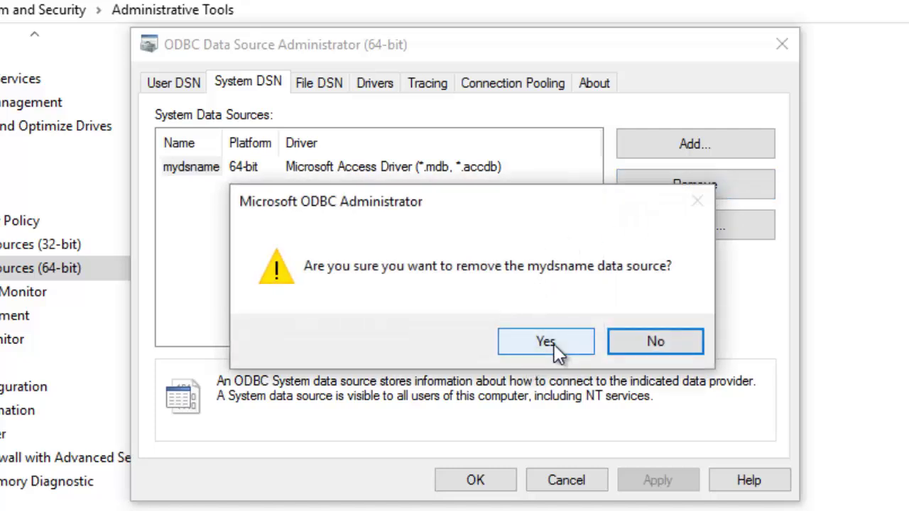
left_click(555, 347)
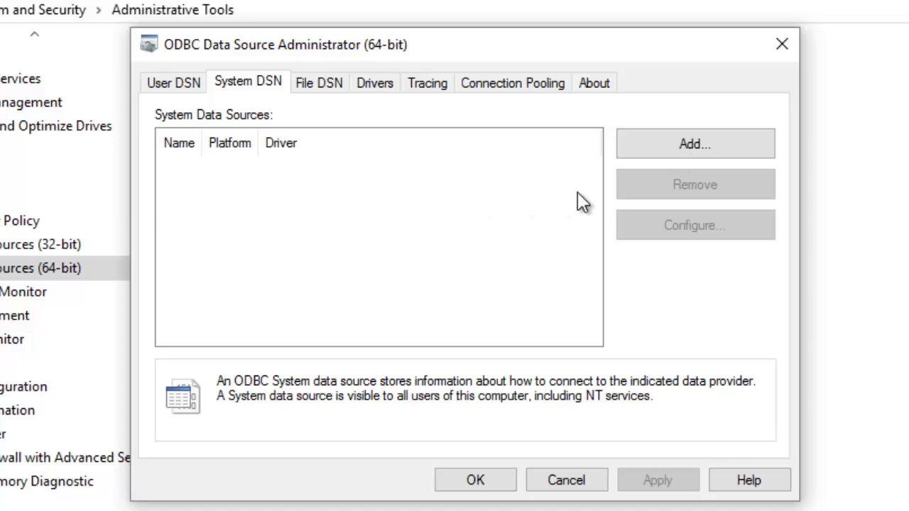
left_click(674, 144)
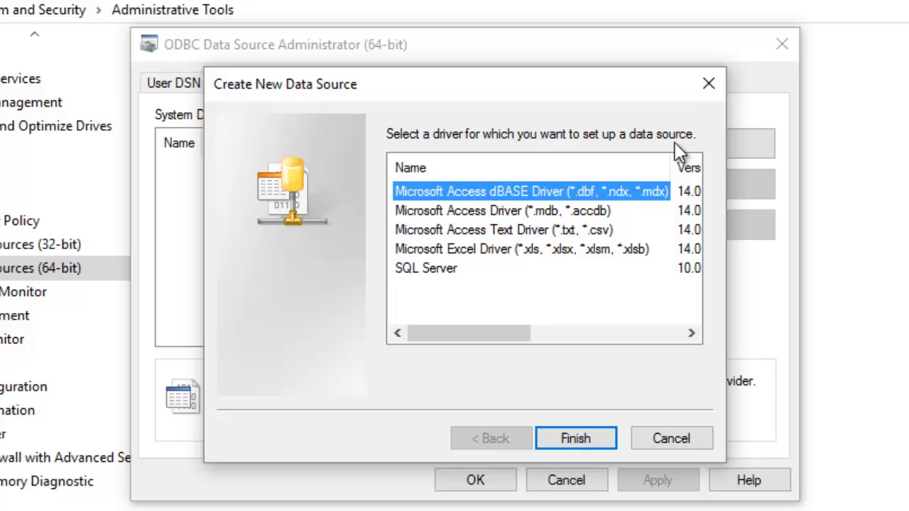
key("End")
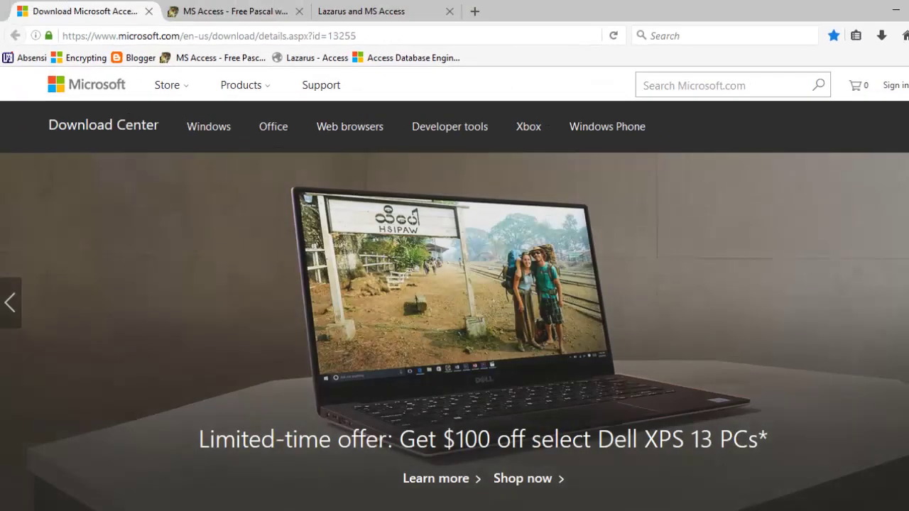
- Switch to the web browser and examine the Microsoft Access Database Engine 2010 Redistributable download page, including its address and title
left_click(316, 37)
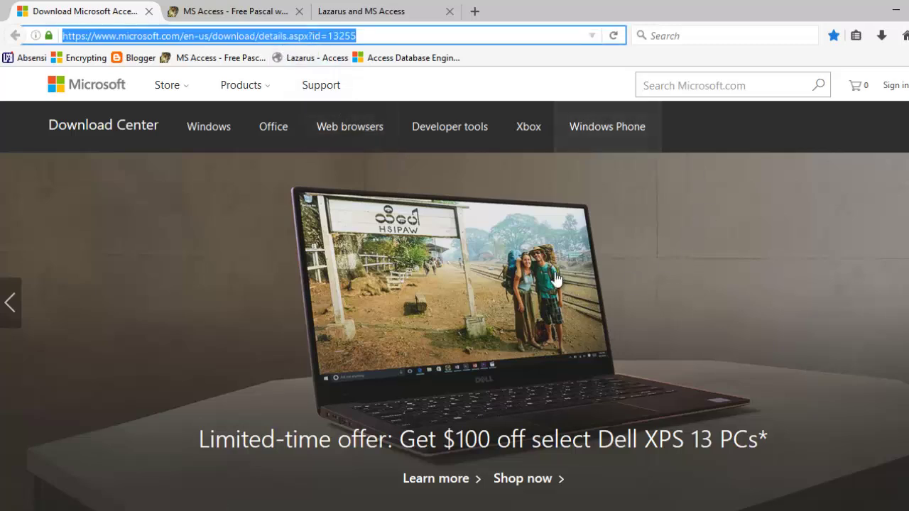
scroll(455, 284, "down", 6)
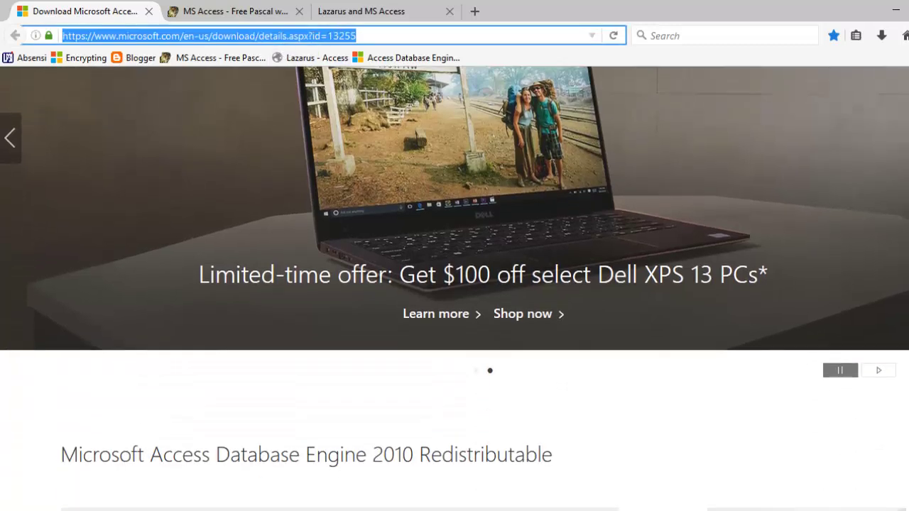
scroll(454, 284, "down", 1)
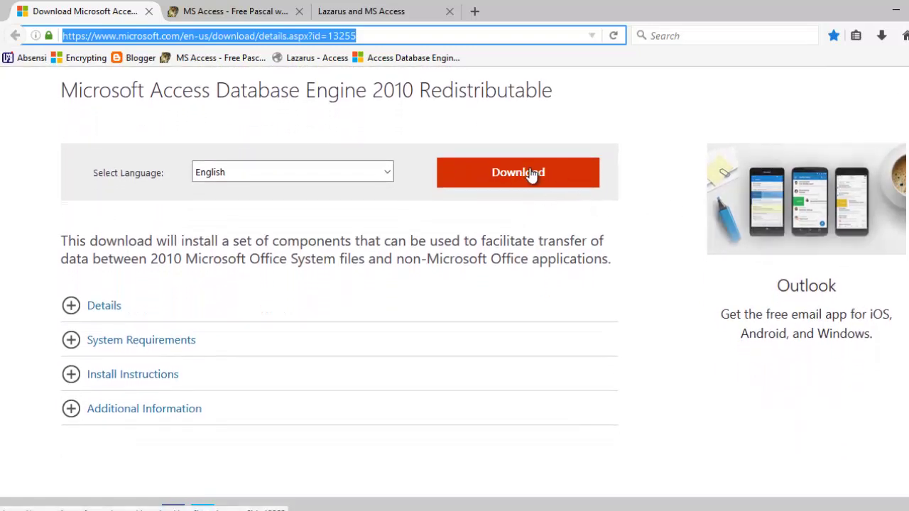
left_click(63, 90)
key("ctrl+a")
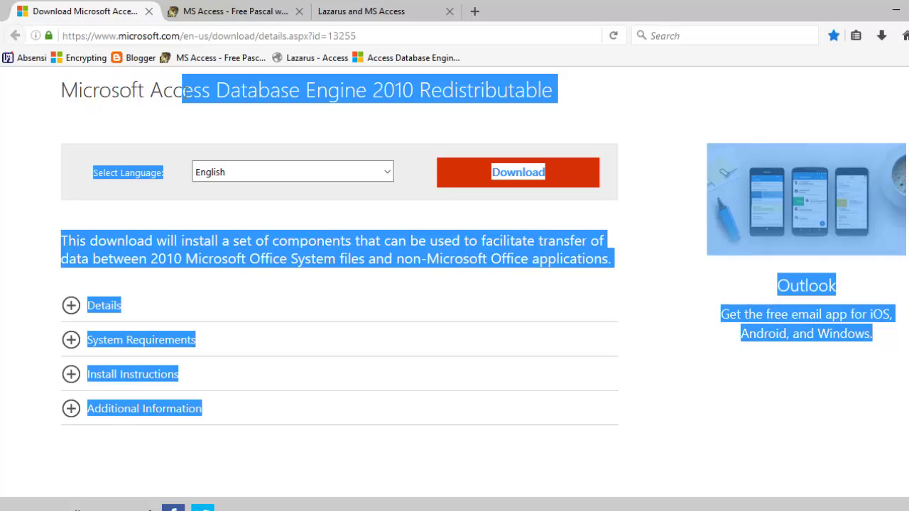
left_click(177, 120)
left_click_drag(74, 85, 256, 92)
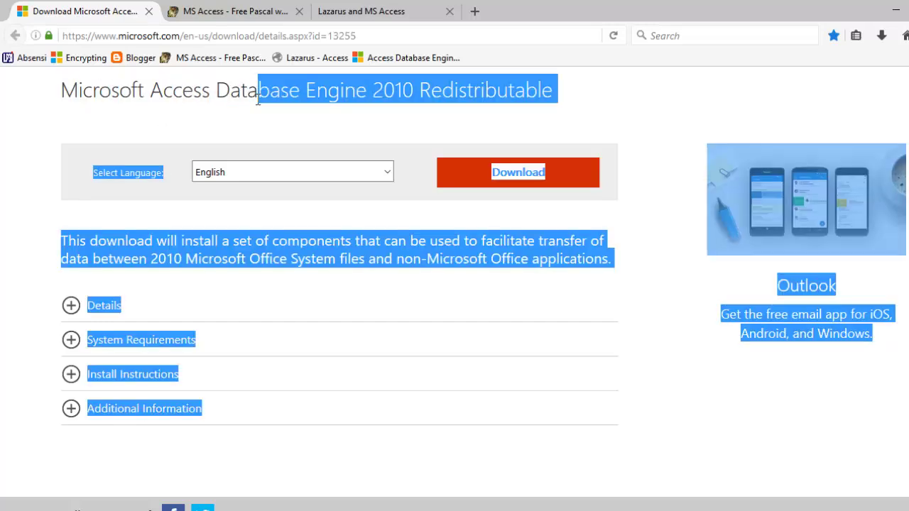
left_click(473, 99)
left_click_drag(552, 89, 63, 91)
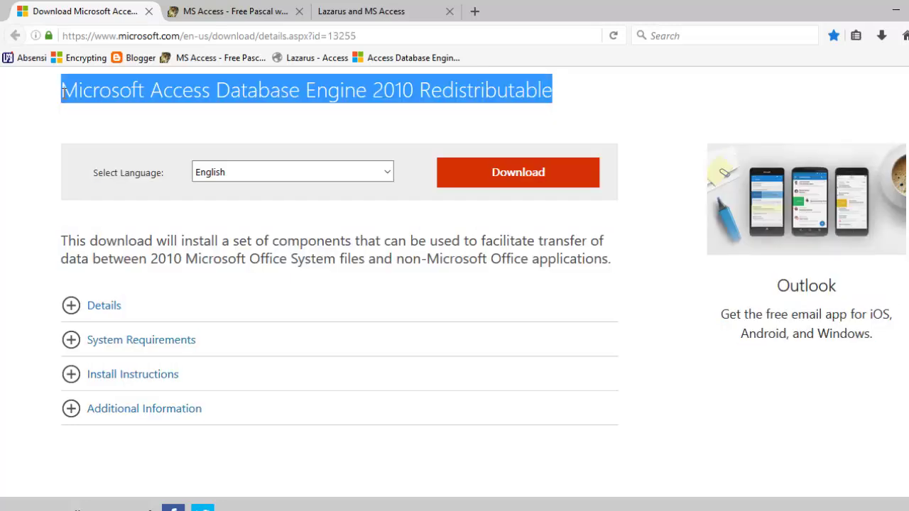
left_click(567, 119)
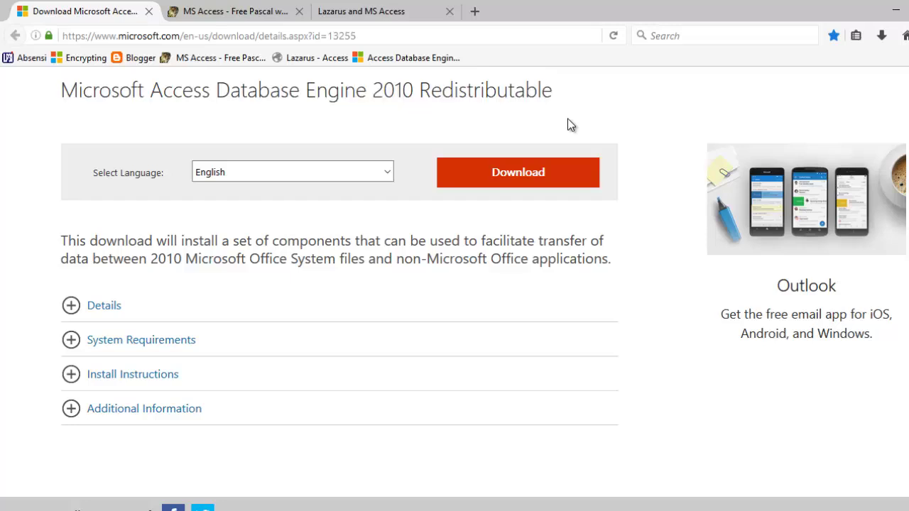
left_click(896, 7)
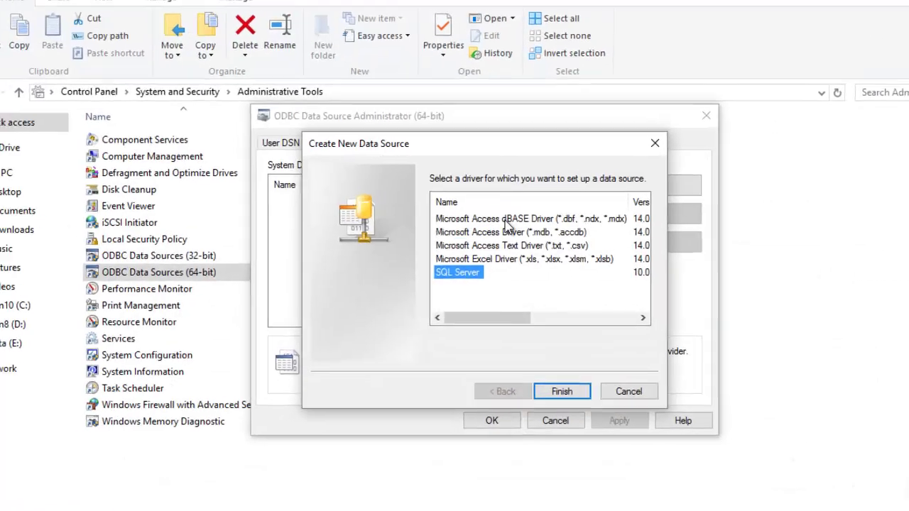
- Choose Microsoft Access Driver (*.mdb, *.accdb) for the new system data source and name the source myodbcfiles
left_click(506, 220)
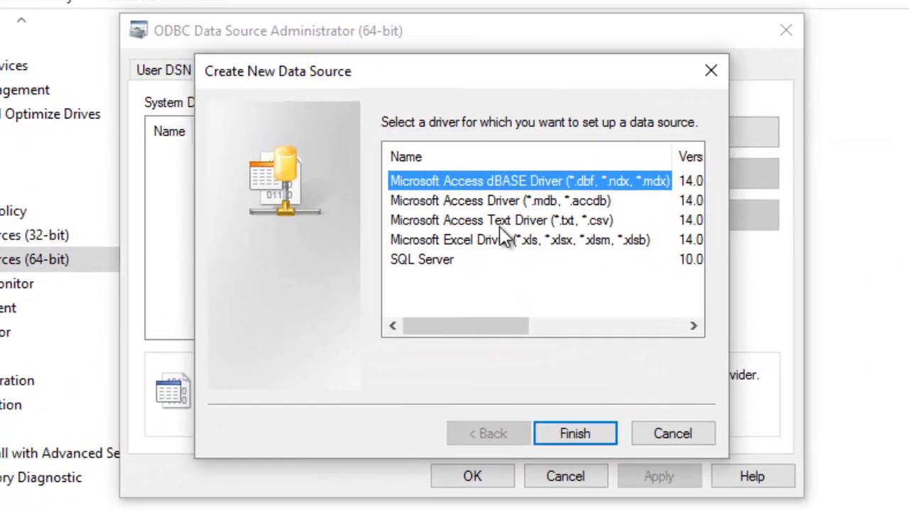
left_click(511, 260)
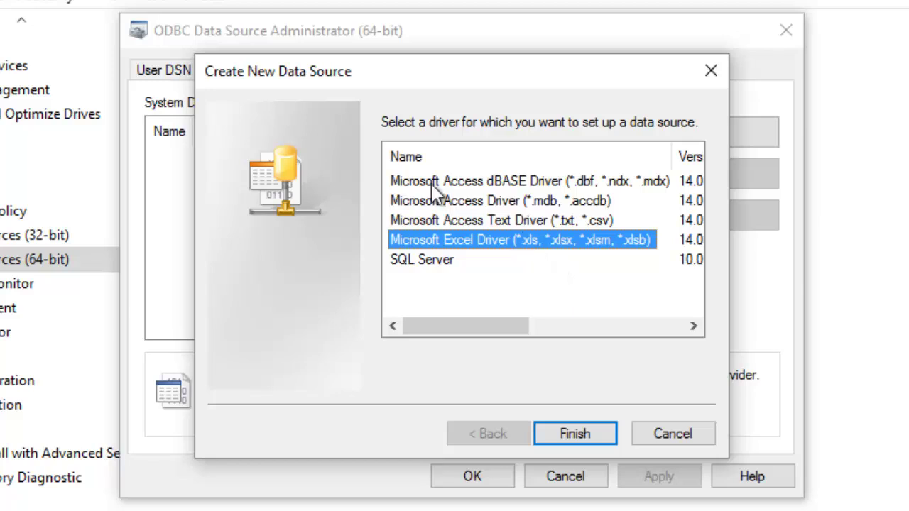
left_click(481, 206)
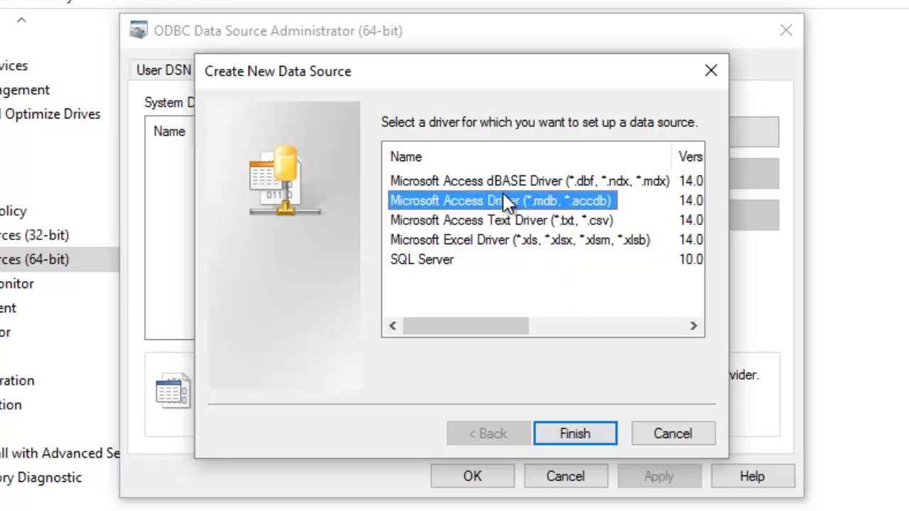
left_click(572, 434)
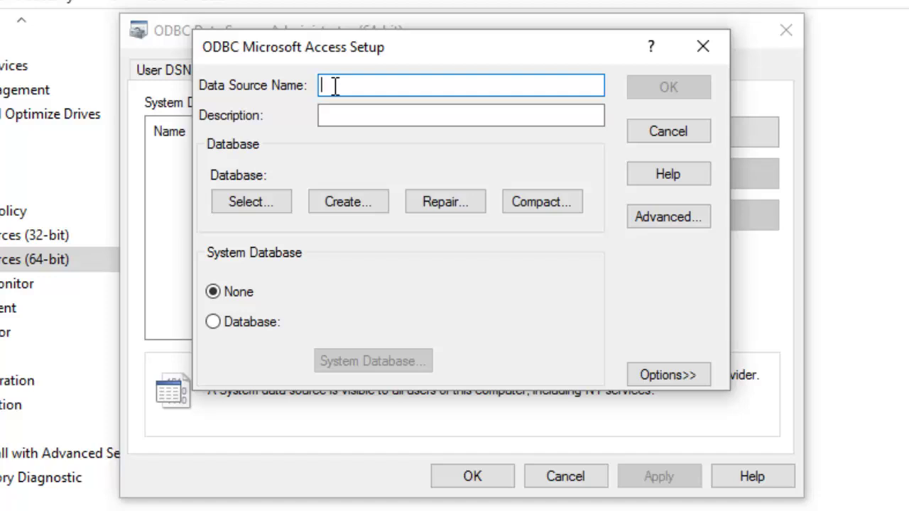
type("my")
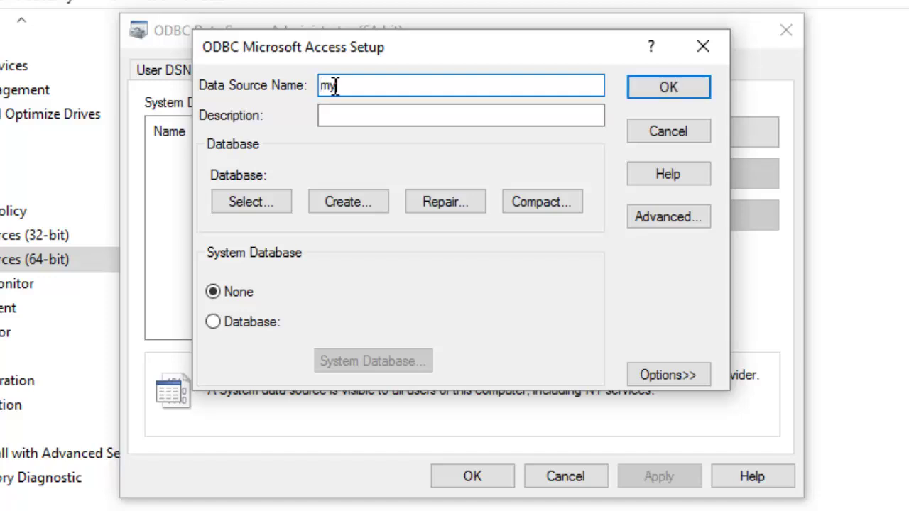
type("odbcfiles")
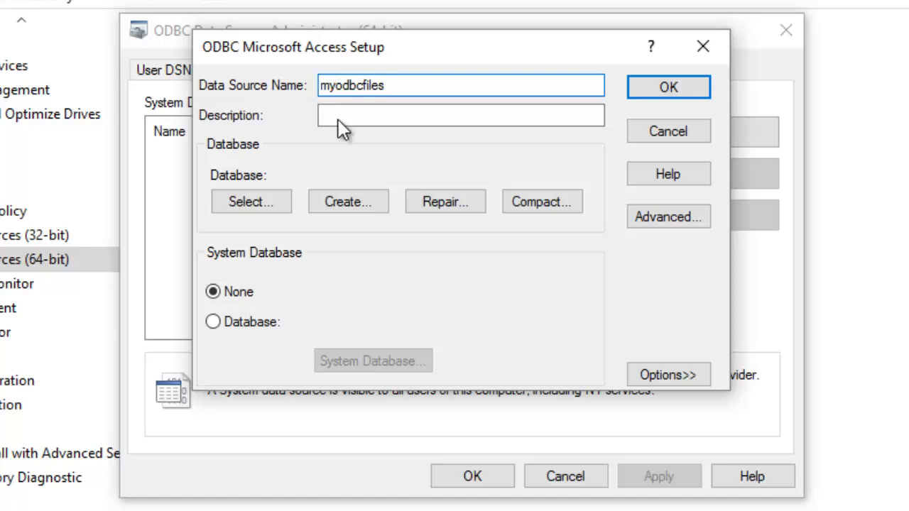
- Start selecting the data source's database file and switch the file selection to drive e: Data
left_click(245, 197)
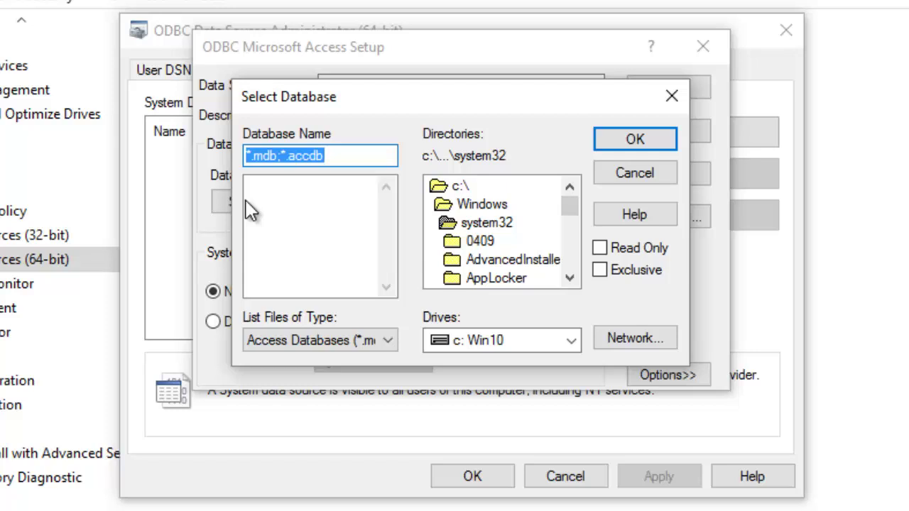
left_click(469, 340)
left_click(472, 399)
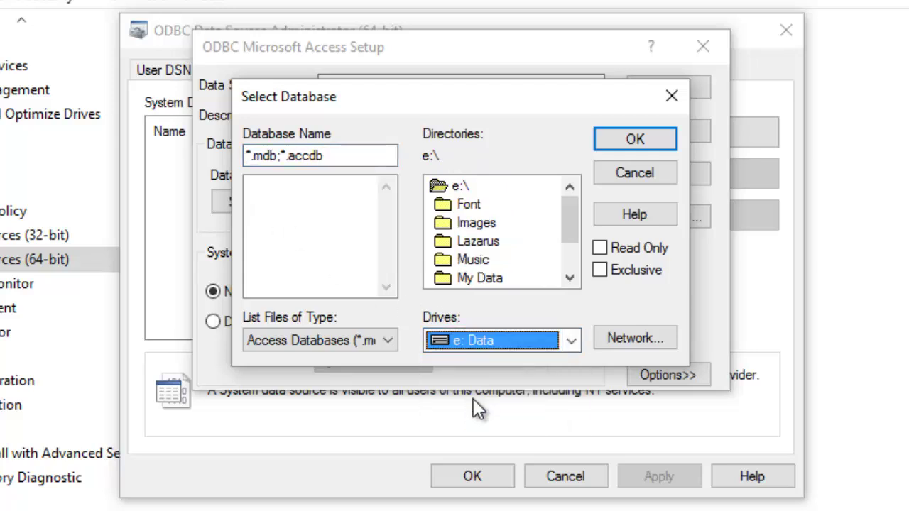